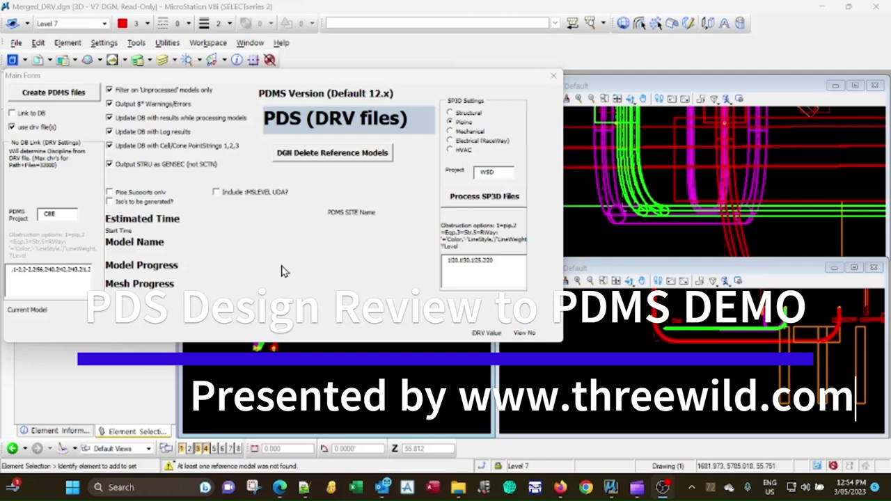
Start creating PDMS files, browse to the Sample_DRV_Files folder and filter the listing to PDS Design Review files.
click(75, 100)
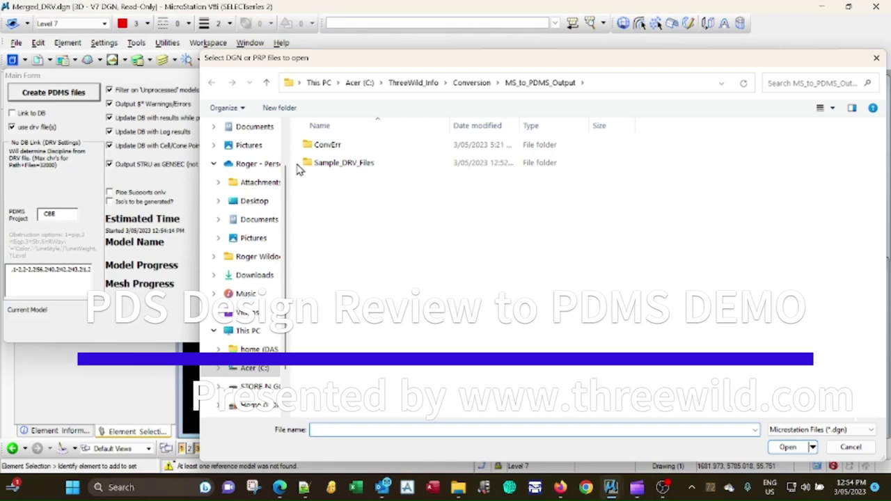
double_click(347, 165)
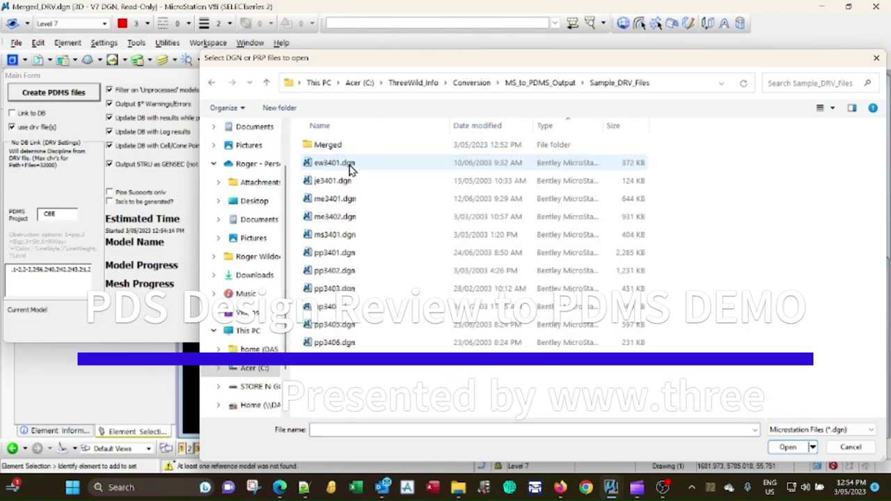
click(830, 435)
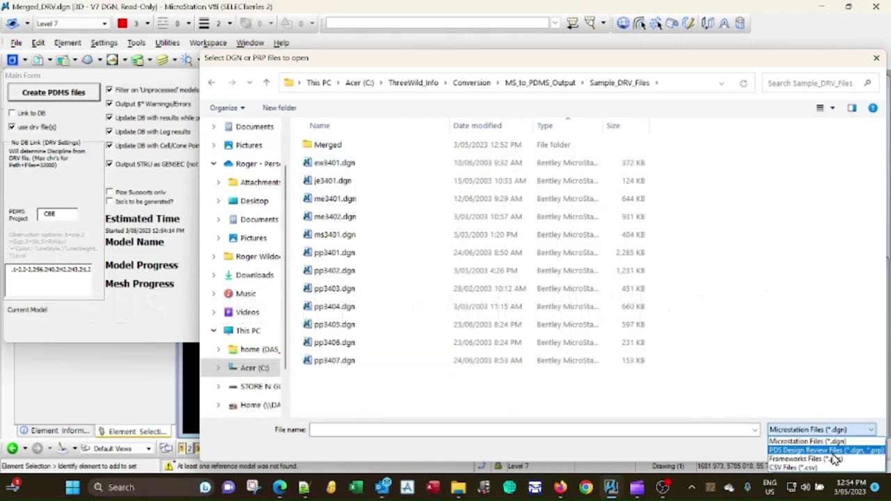
click(797, 450)
Convert every model file from ew3401.dgn through ss3414p.prp to PDMS output and dismiss the completion messages.
click(369, 165)
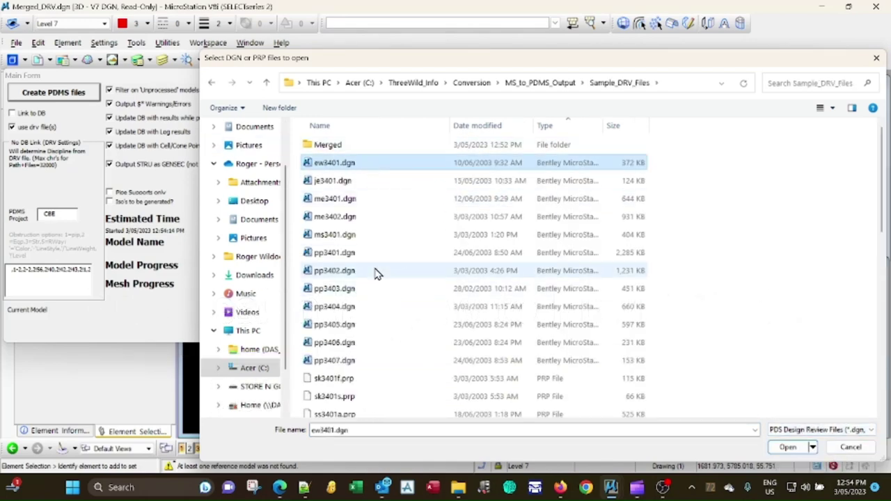
scroll(376, 273, down, 10)
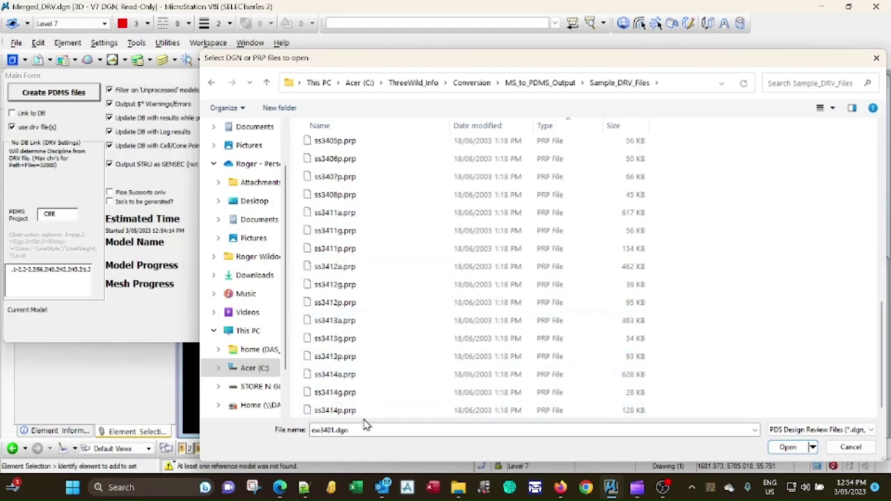
shift+click(369, 411)
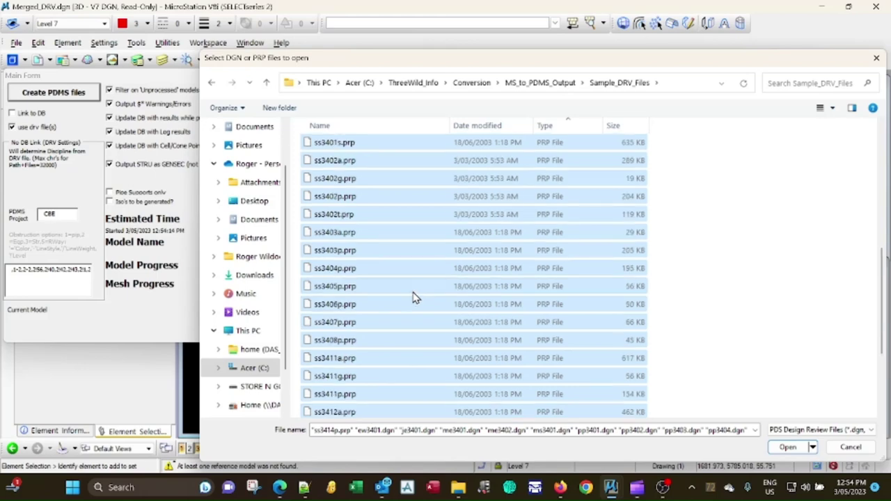
scroll(413, 298, up, 8)
scroll(413, 298, up, 1)
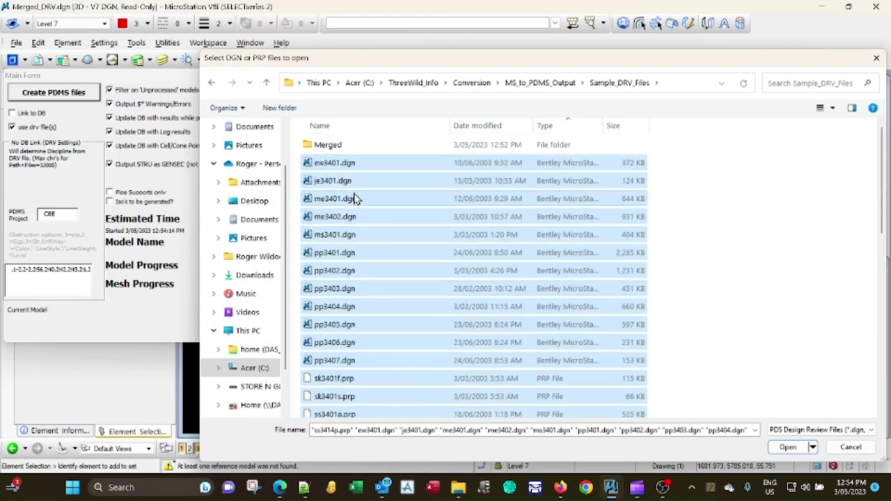
click(787, 446)
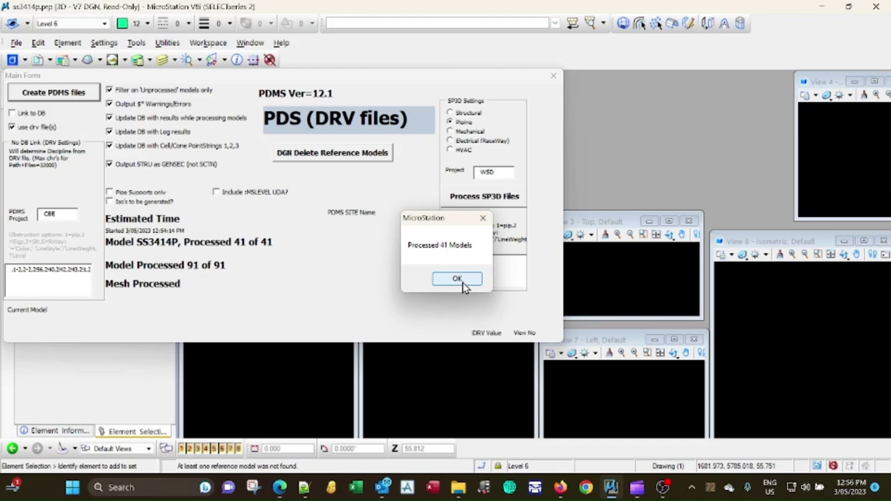
click(457, 279)
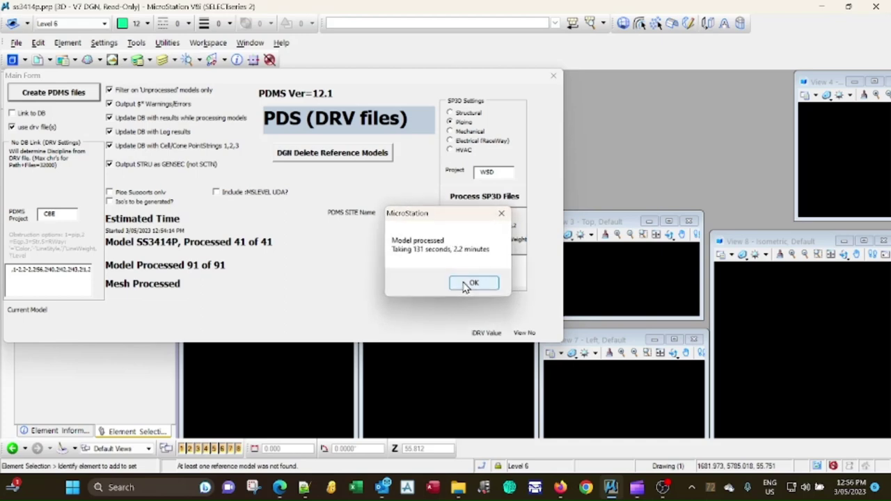
click(465, 285)
click(533, 285)
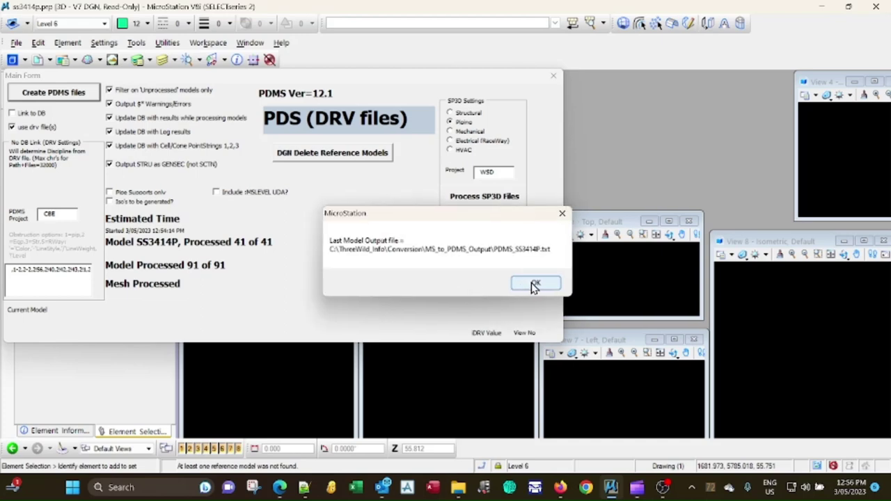
click(533, 285)
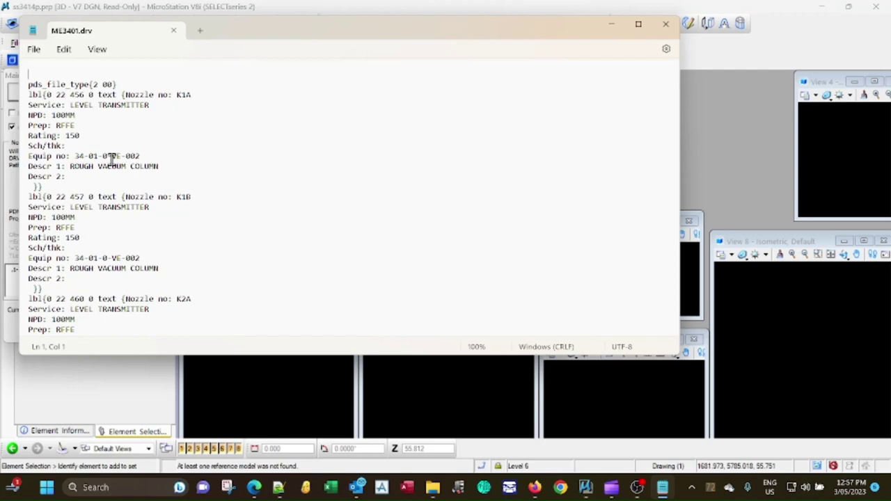
Examine the nozzle and equipment label entries in ME3401.drv, and close the file.
scroll(199, 168, down, 7)
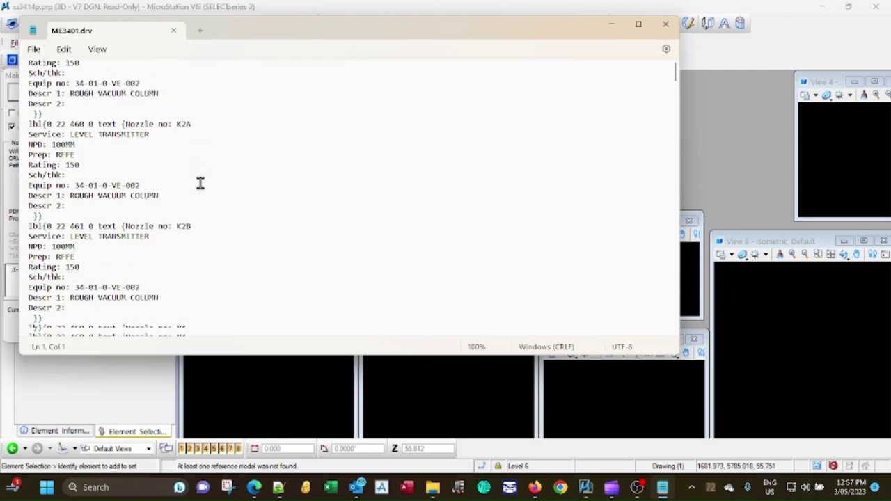
scroll(195, 190, down, 8)
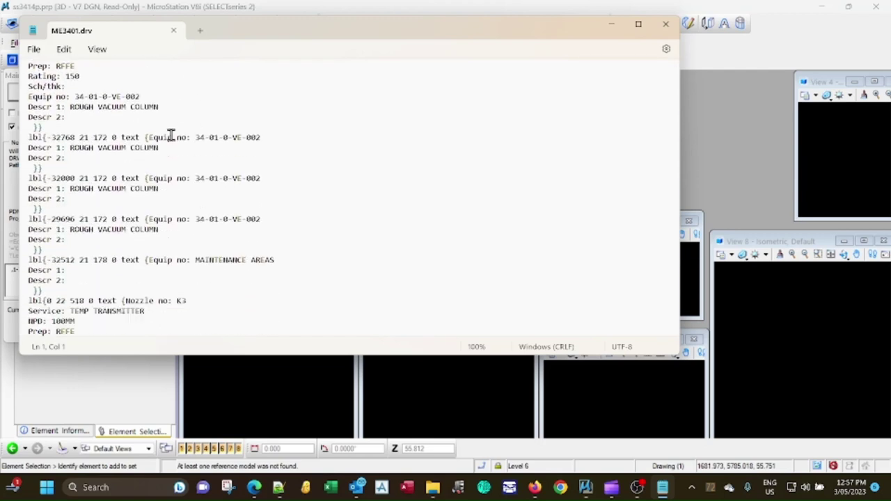
scroll(172, 128, up, 2)
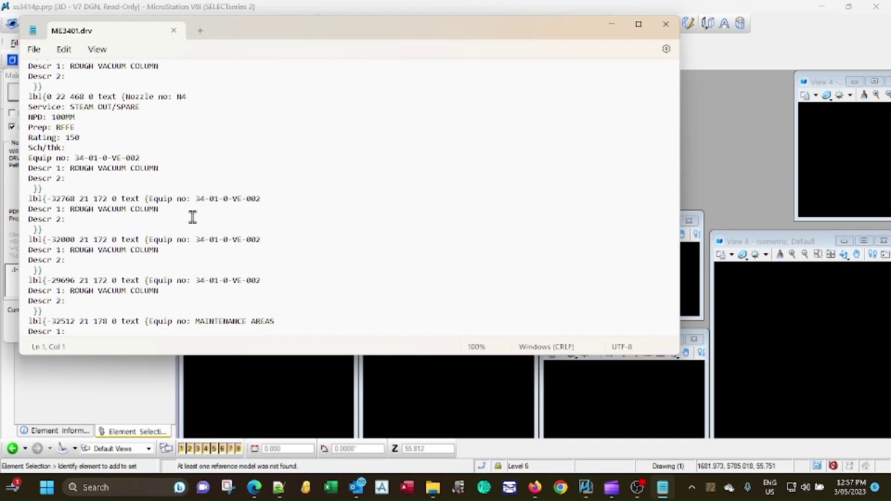
scroll(154, 204, down, 8)
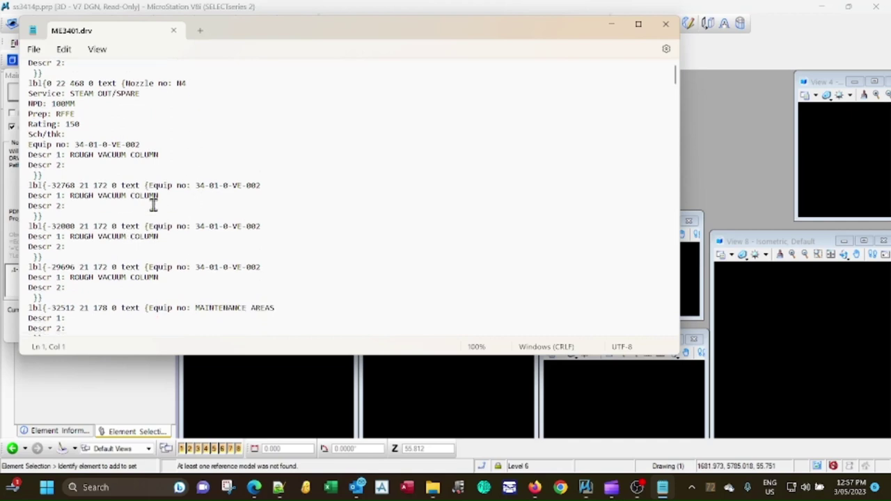
scroll(245, 216, down, 9)
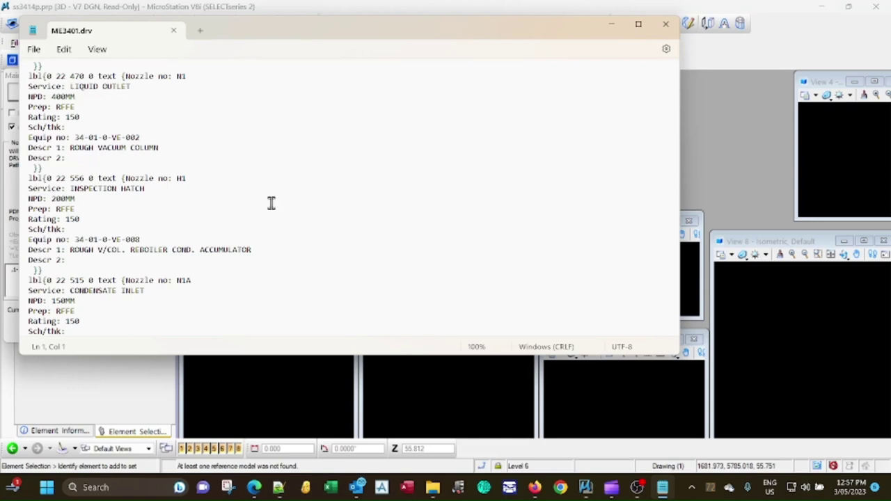
click(665, 26)
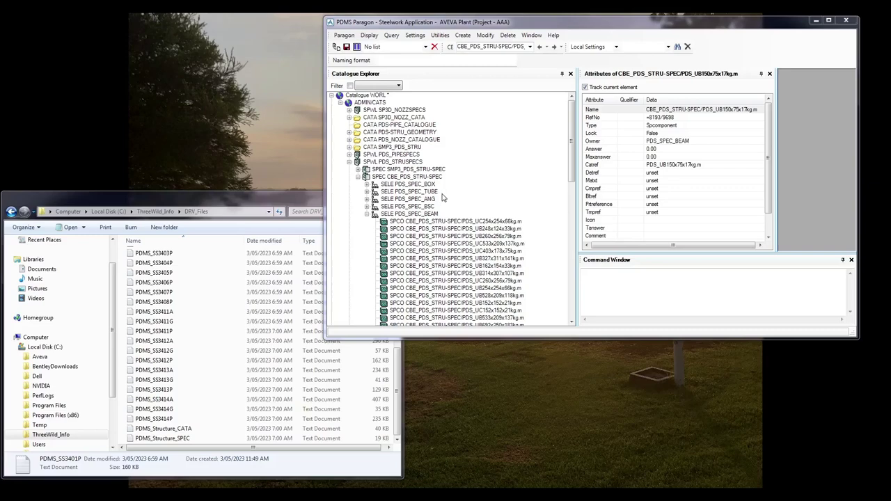
In PDMS Paragon, run the PDMS_Structure_CATA and PDMS_Structure_SPEC macros from DRV_Files, and look through the beam spec components.
click(192, 430)
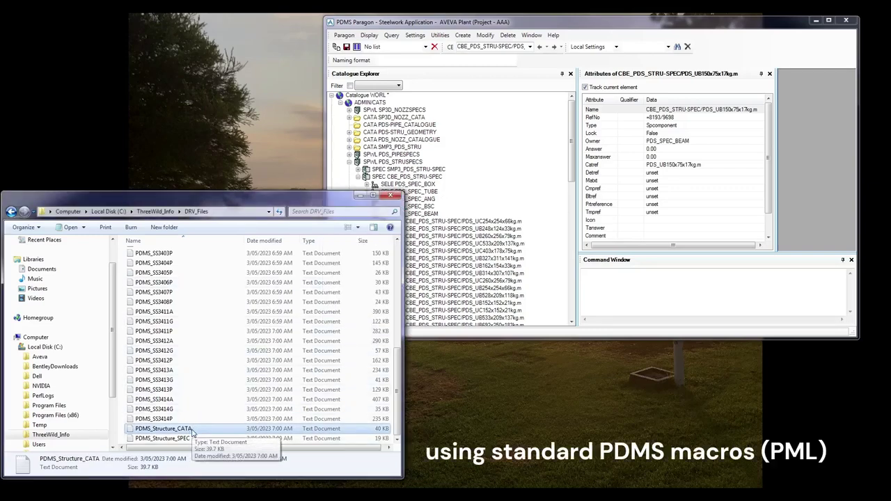
drag(193, 432, 660, 297)
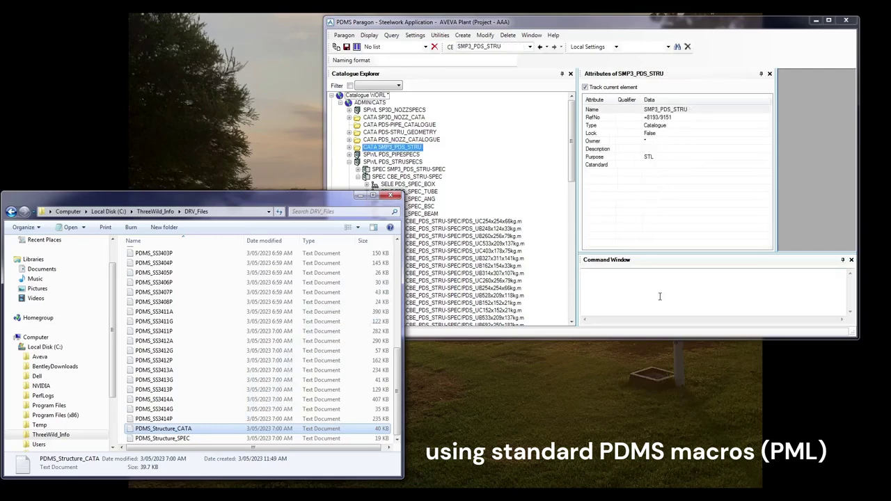
click(182, 439)
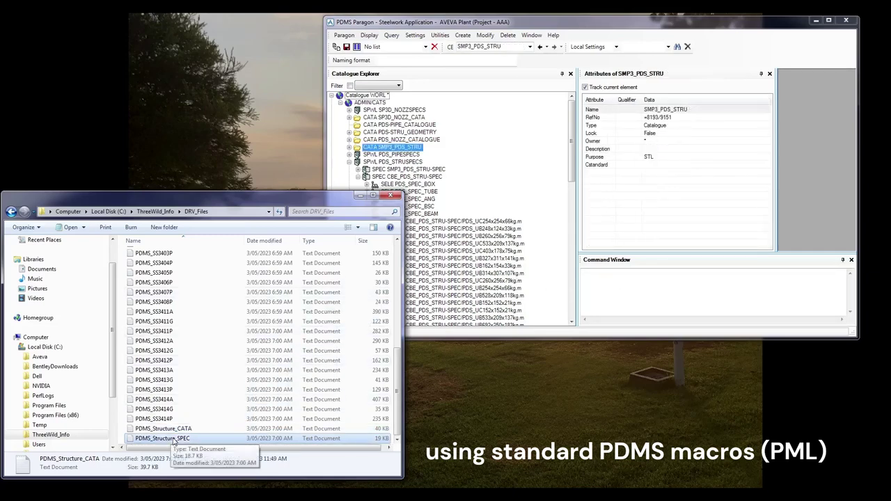
drag(186, 443, 684, 301)
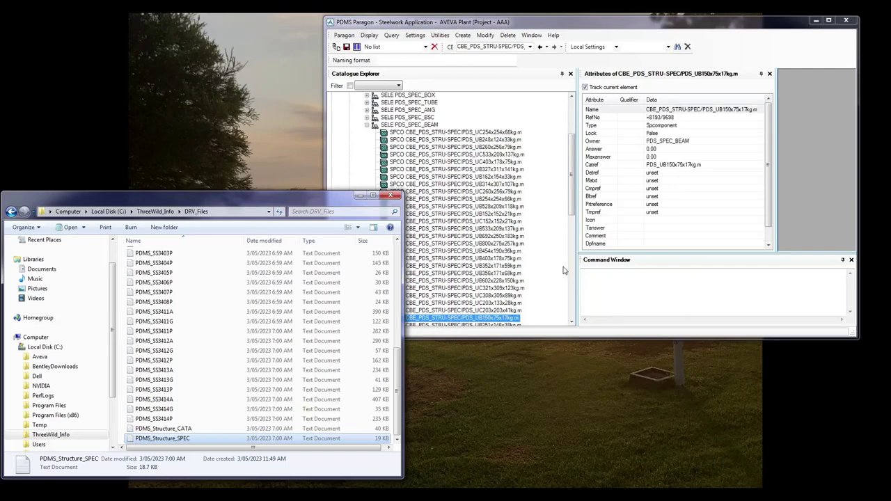
click(572, 206)
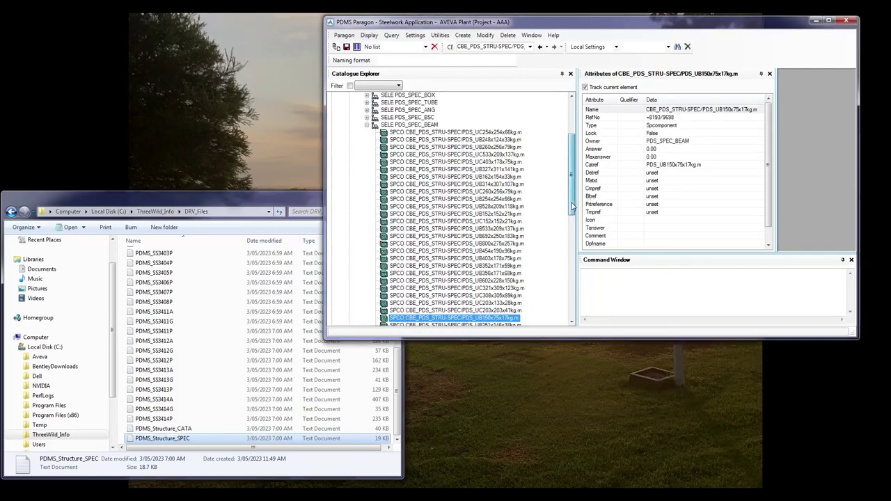
drag(572, 206, 577, 146)
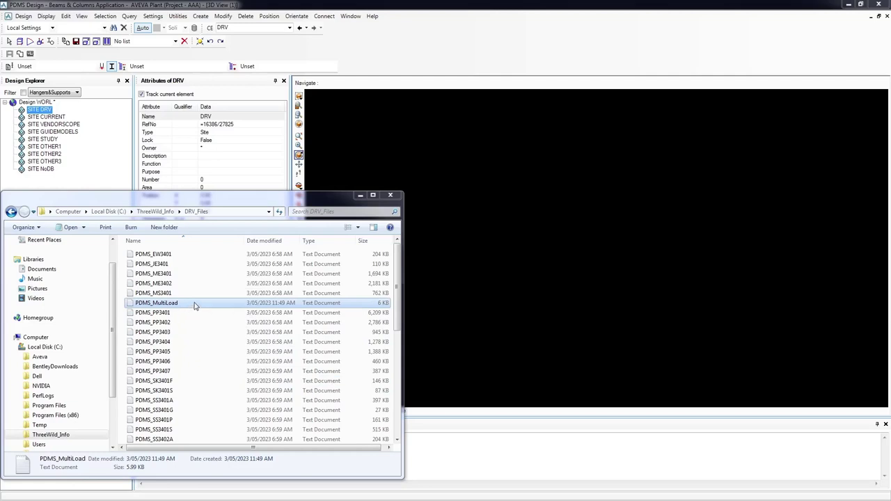
In PDMS Design, run the PDMS_MultiLoad macro from DRV_Files and bring the design window to the front.
drag(195, 306, 543, 464)
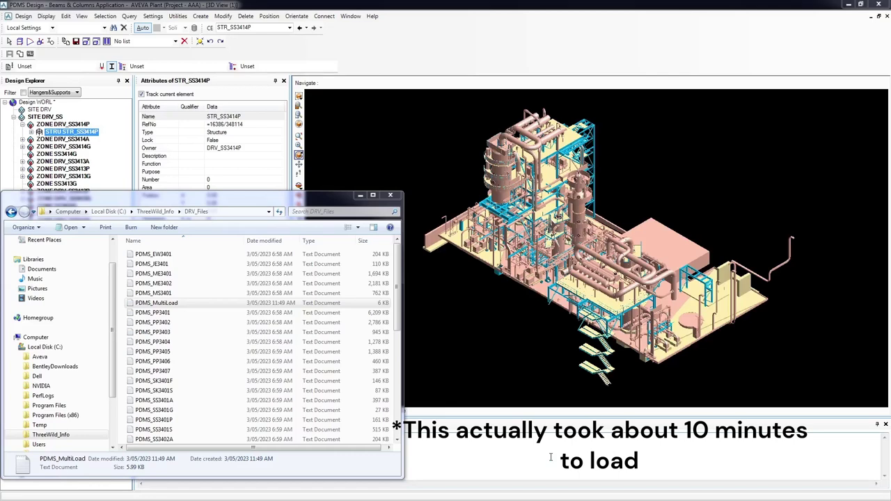
click(359, 59)
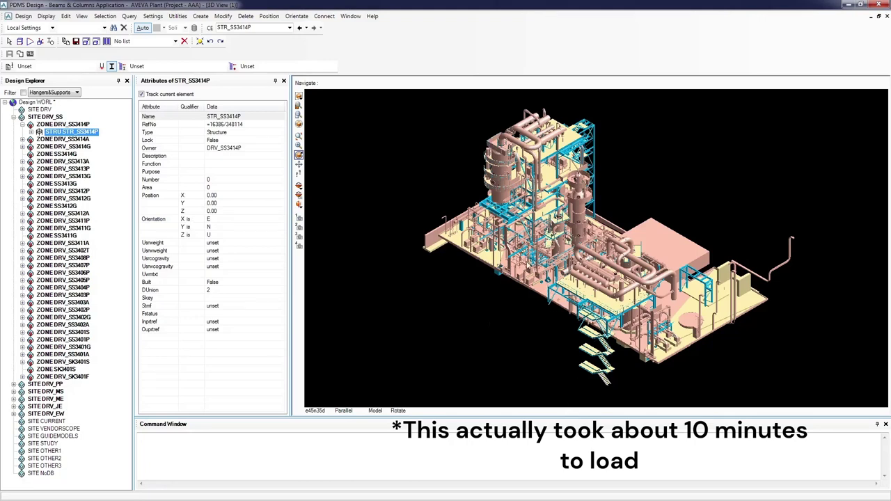
Inspect the attributes of vessel 34-01-0-VE-004 and line DRV_1050-GV-34010171-A3-N, widening the Design Explorer to show full element names.
click(499, 200)
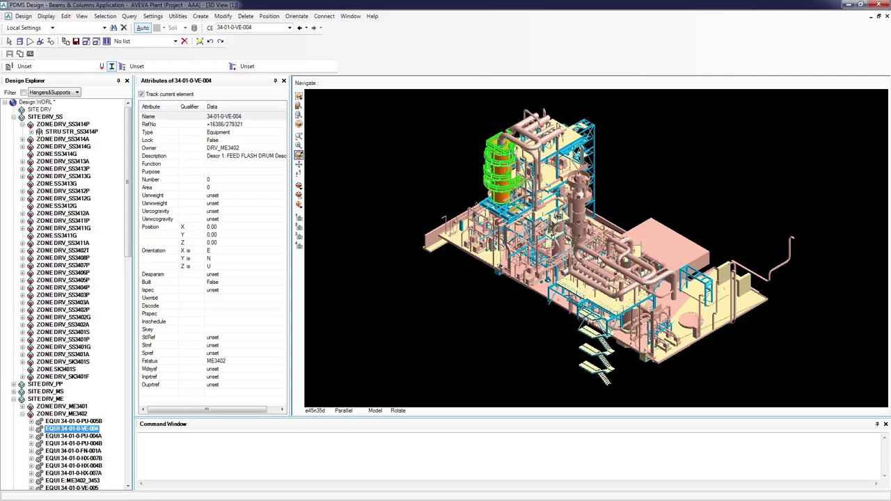
click(599, 259)
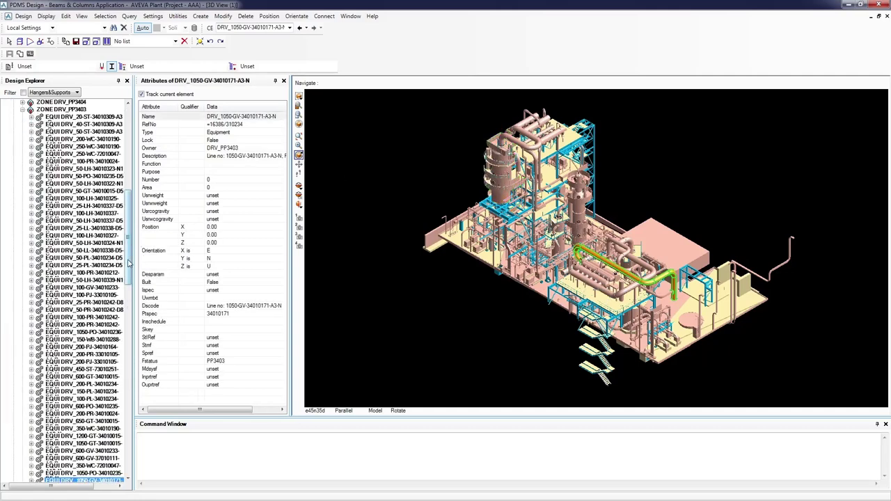
scroll(128, 263, down, 3)
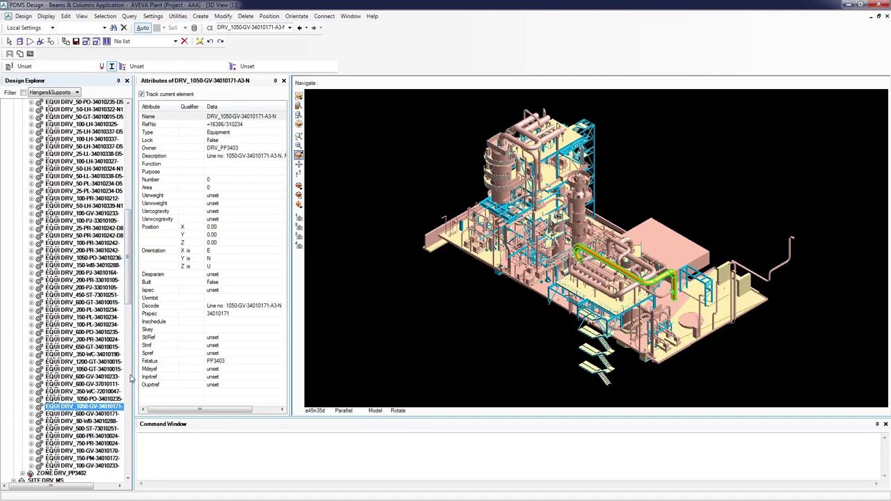
drag(148, 377, 170, 378)
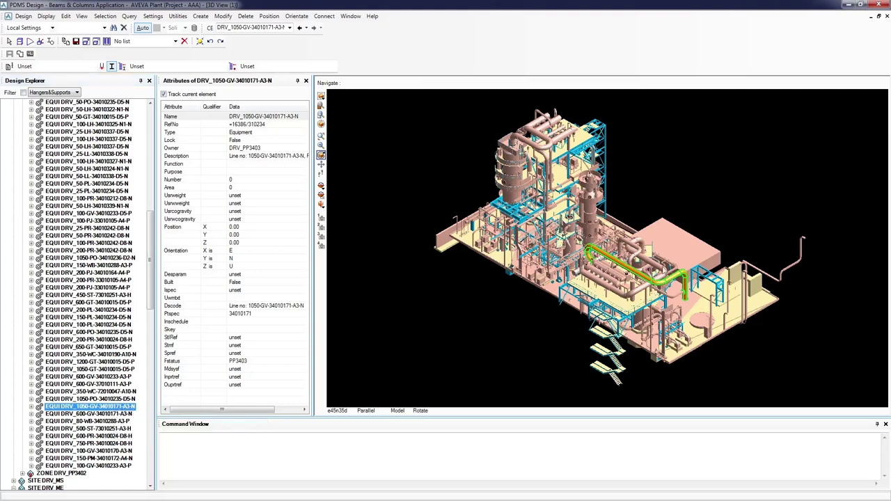
Apply the graphics representation settings with obstruction at 25% and an arc tolerance of 10.00.
click(153, 16)
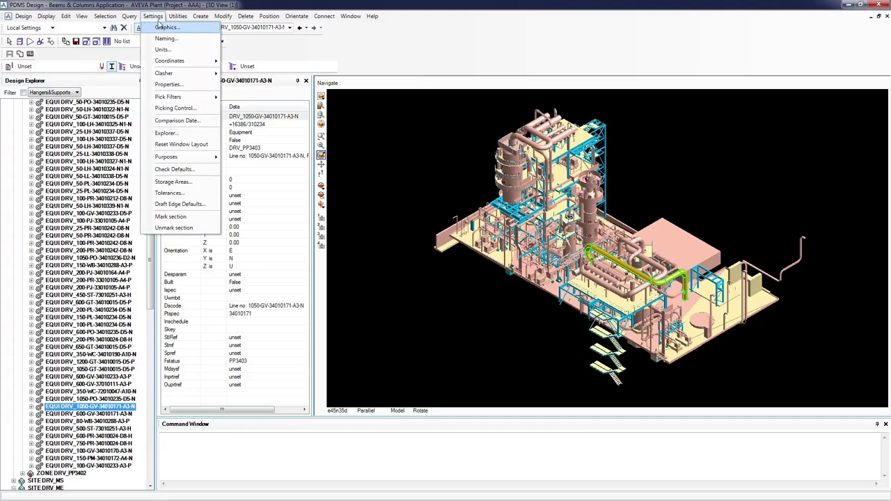
click(166, 27)
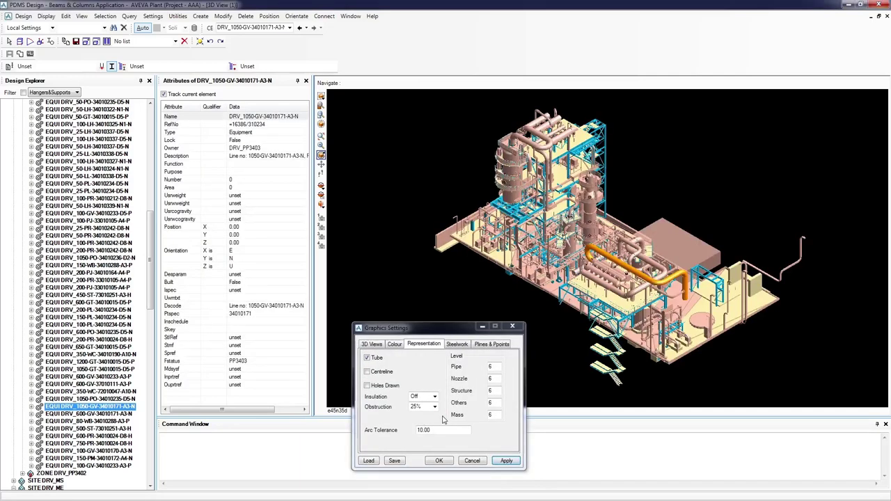
click(439, 461)
Examine the highlighted large-bore pipe and the surrounding equipment up close in the 3D model.
middle_drag(656, 288, 692, 244)
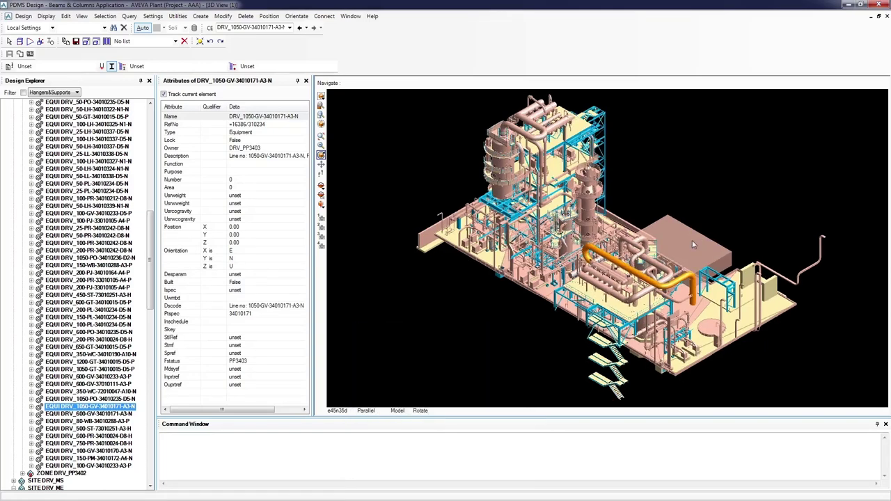
scroll(693, 244, up, 5)
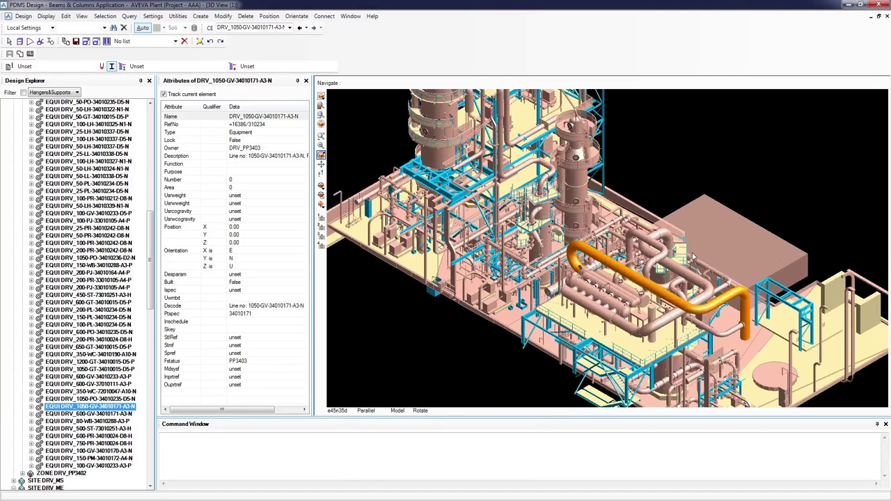
scroll(692, 258, up, 4)
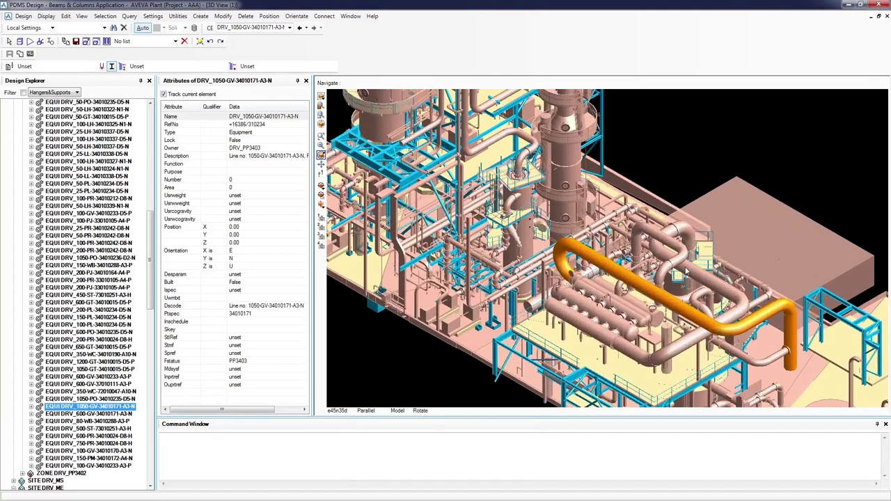
scroll(676, 311, up, 3)
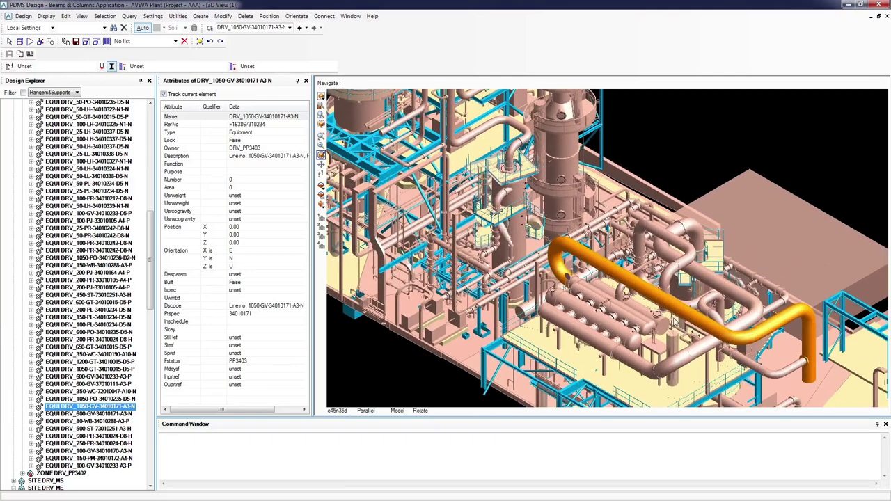
scroll(668, 320, up, 2)
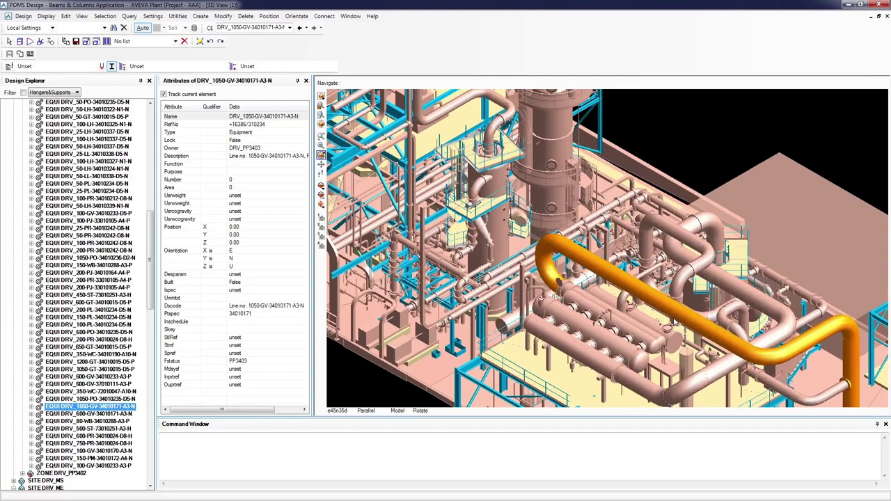